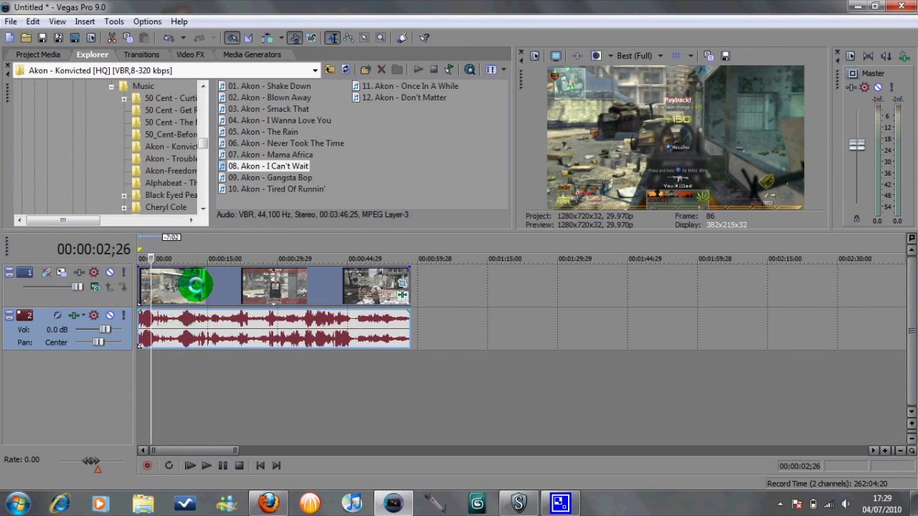
# Shift the grouped gameplay clip later and clear the grouping between its video and audio
pyautogui.moveTo(184, 275)
pyautogui.mouseDown()
pyautogui.moveTo(259, 305)
pyautogui.moveTo(183, 292)
pyautogui.mouseUp()
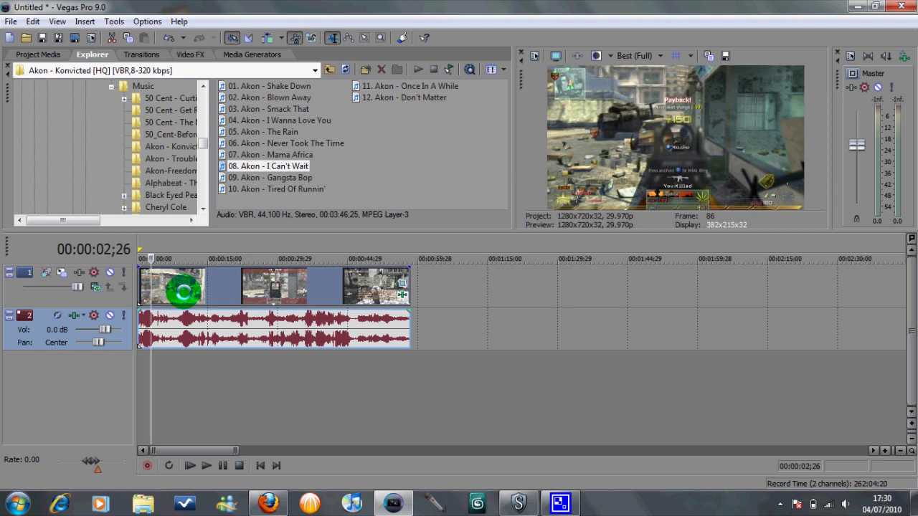
pyautogui.rightClick(183, 292)
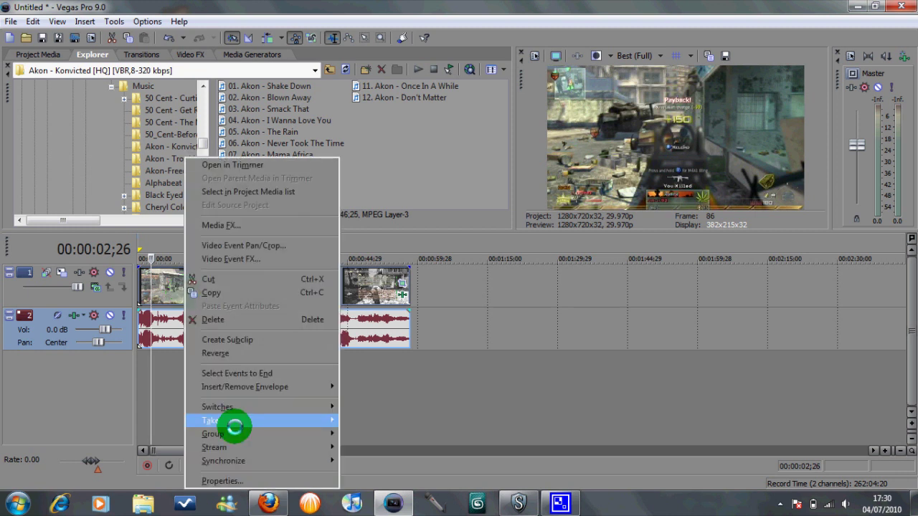
pyautogui.moveTo(256, 435)
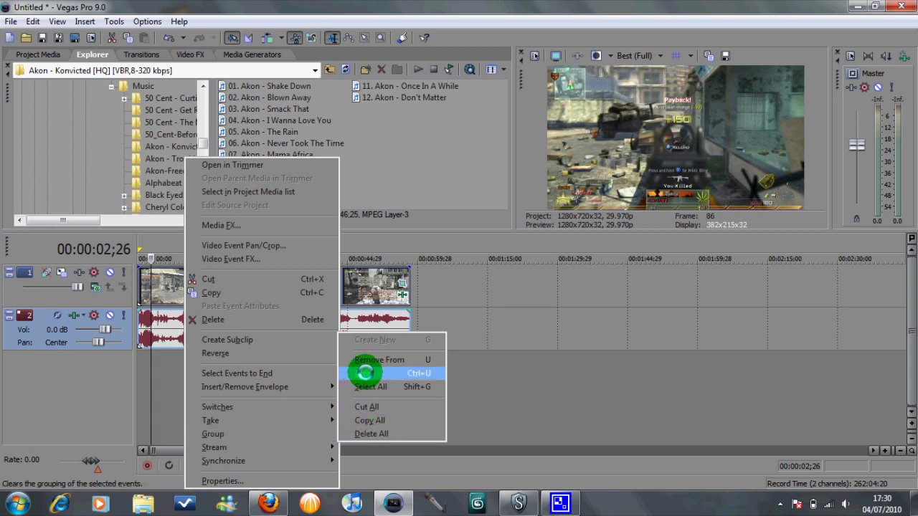
pyautogui.click(365, 373)
# Delete the gameplay audio event from track 2, leaving only the video clips
pyautogui.moveTo(317, 334)
pyautogui.mouseDown()
pyautogui.moveTo(377, 337)
pyautogui.moveTo(276, 328)
pyautogui.moveTo(375, 334)
pyautogui.moveTo(312, 339)
pyautogui.mouseUp()
pyautogui.click(312, 338)
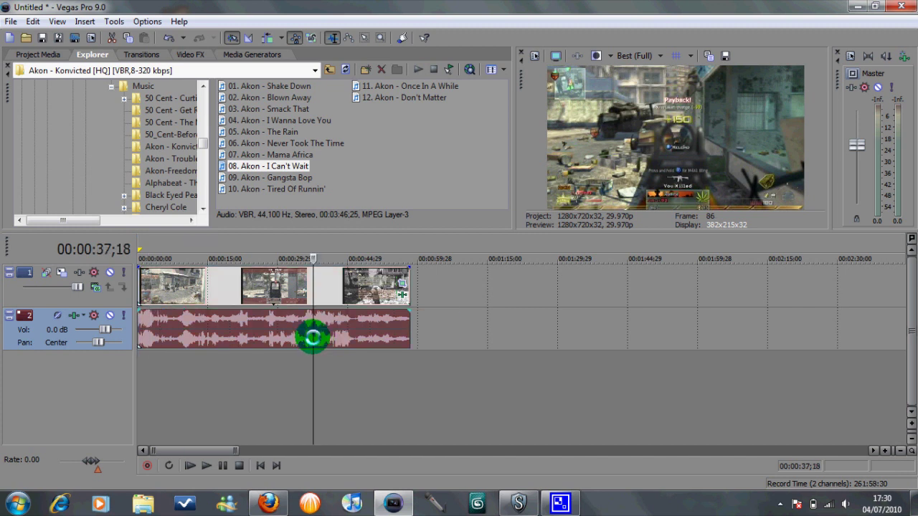
pyautogui.press('Delete')
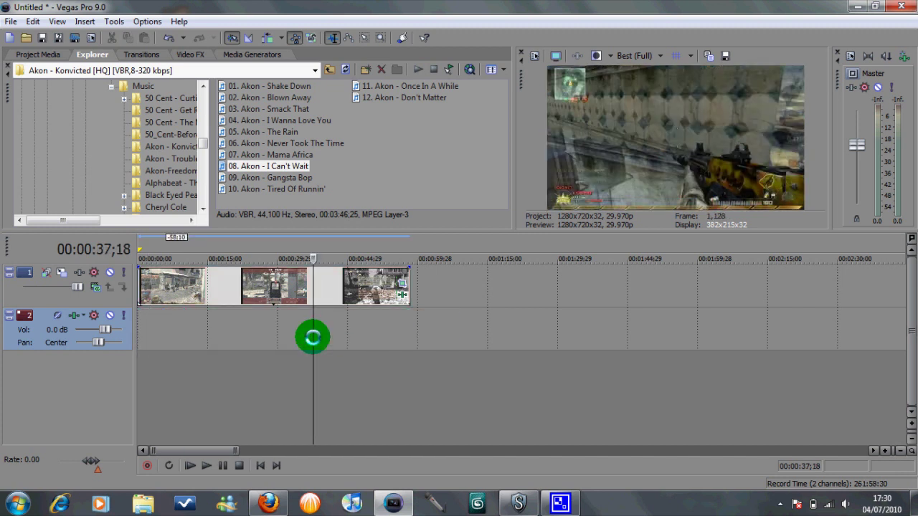
# Split the selected video and audio events together at 00:00:38;27 and move the right part later
pyautogui.click(300, 282)
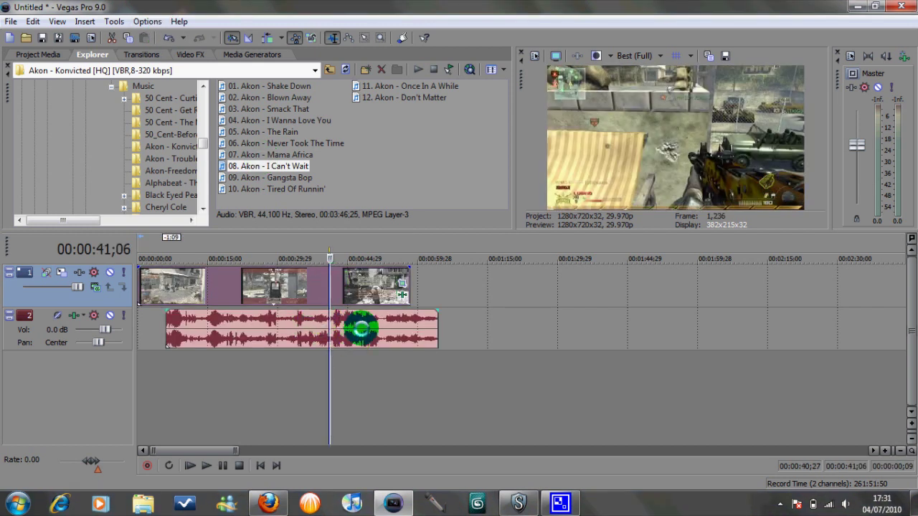
pyautogui.click(361, 287)
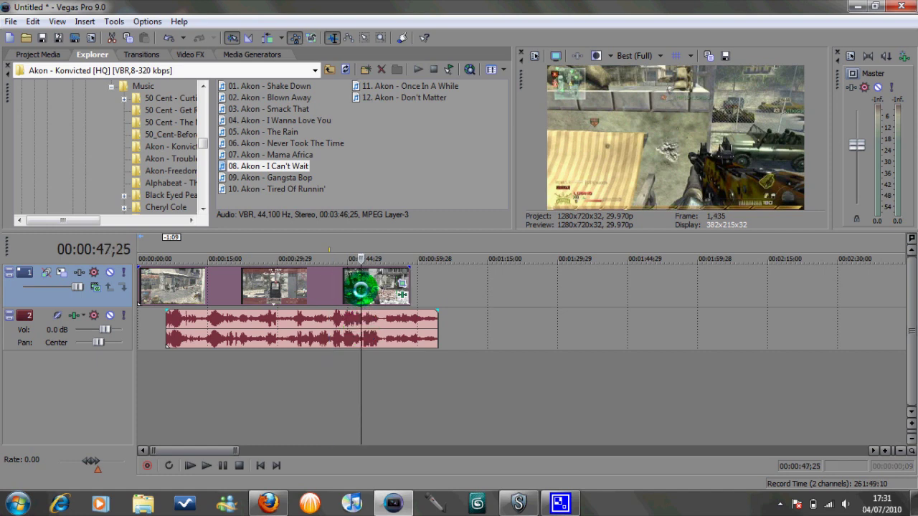
pyautogui.click(319, 277)
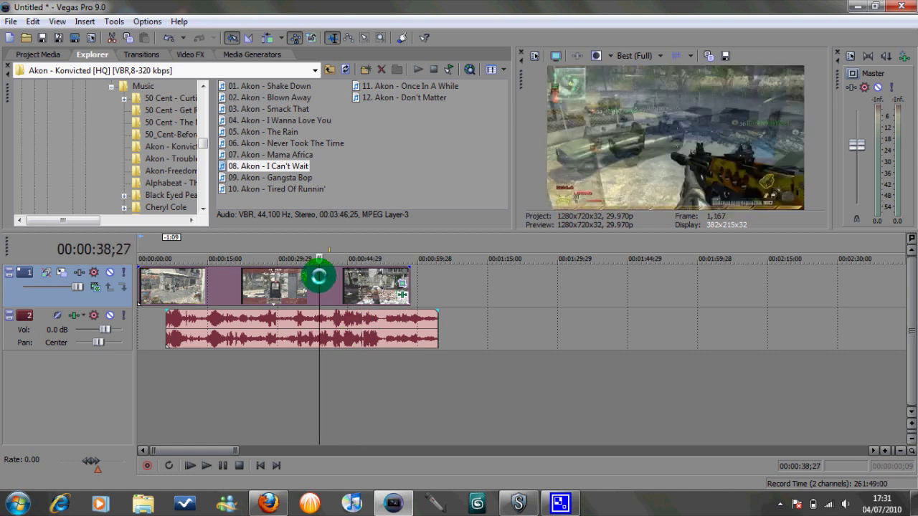
pyautogui.click(324, 324)
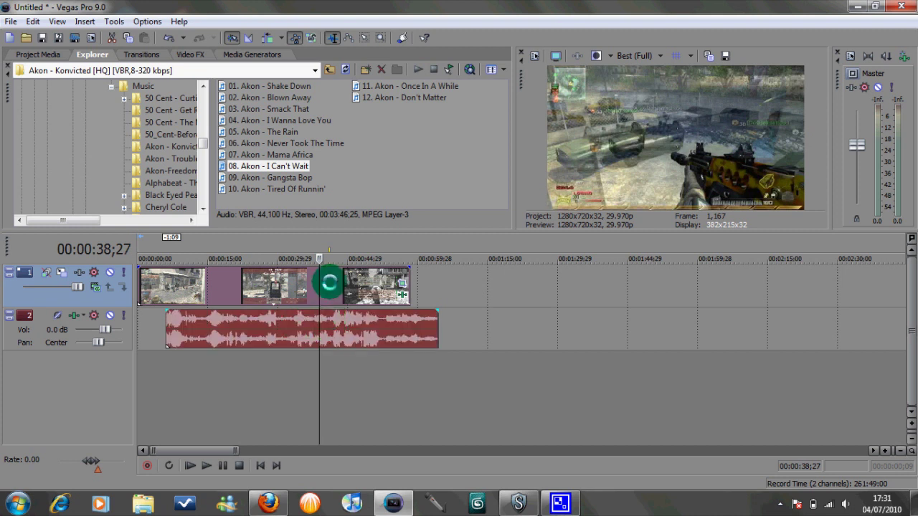
pyautogui.moveTo(328, 276); pyautogui.dragTo(269, 287)
pyautogui.press('s')
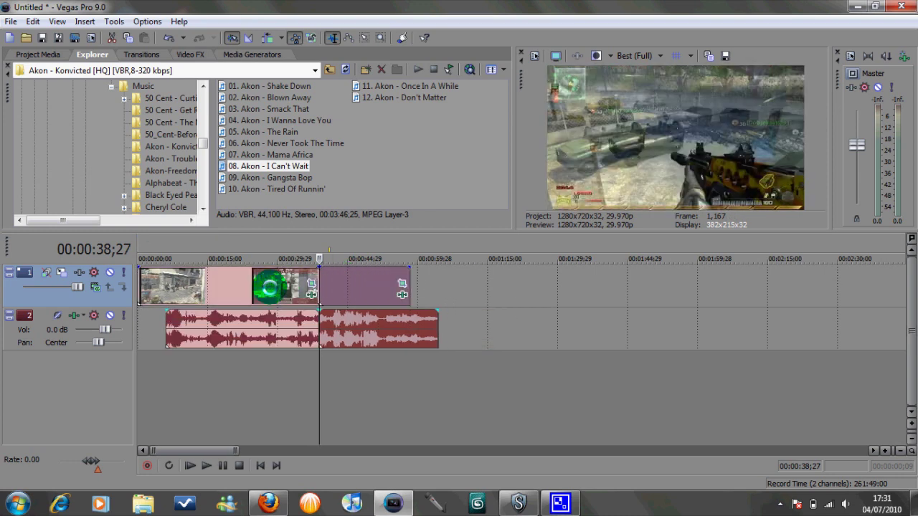
pyautogui.moveTo(328, 276); pyautogui.dragTo(352, 307)
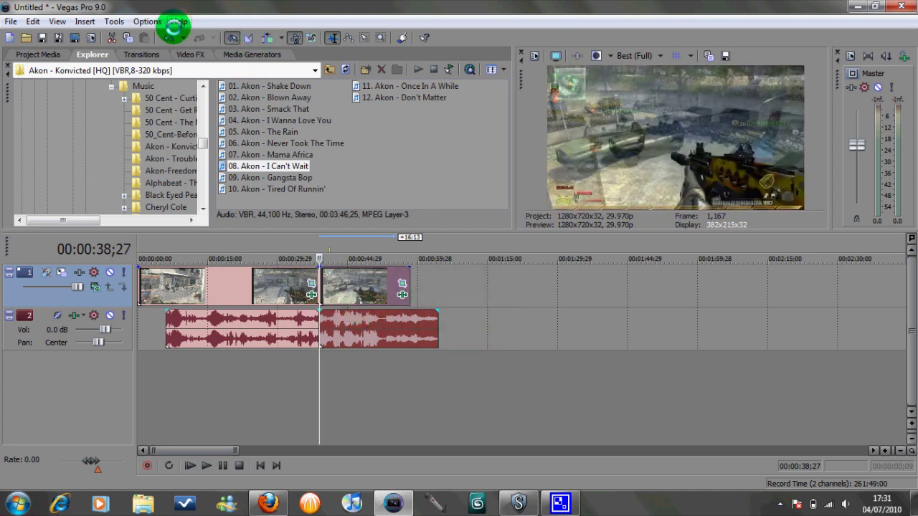
# Undo the recent splits and moves to restore the original timeline layout
pyautogui.click(169, 37)
pyautogui.click(170, 37)
pyautogui.click(169, 36)
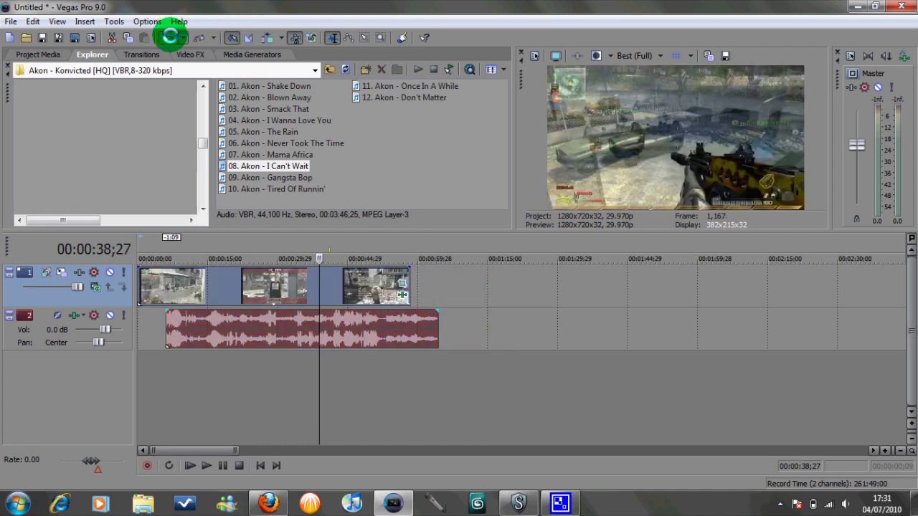
pyautogui.click(169, 37)
pyautogui.click(170, 37)
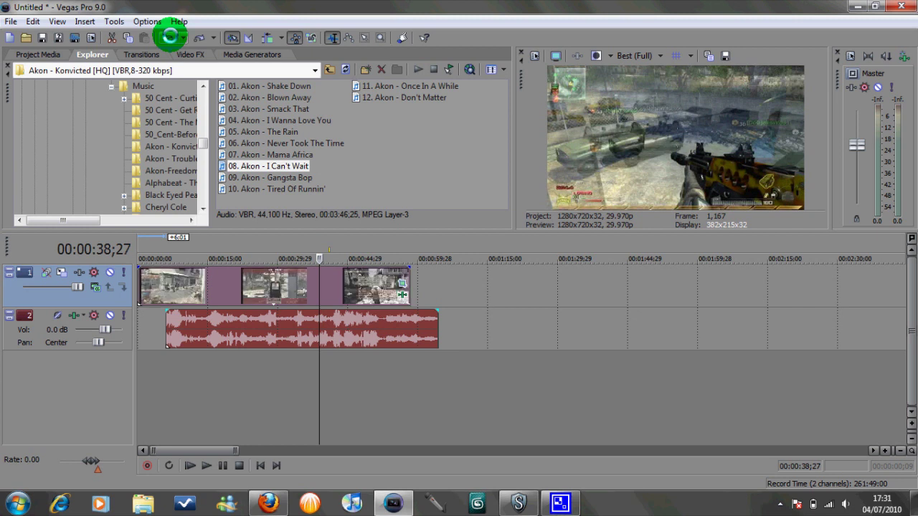
pyautogui.click(169, 36)
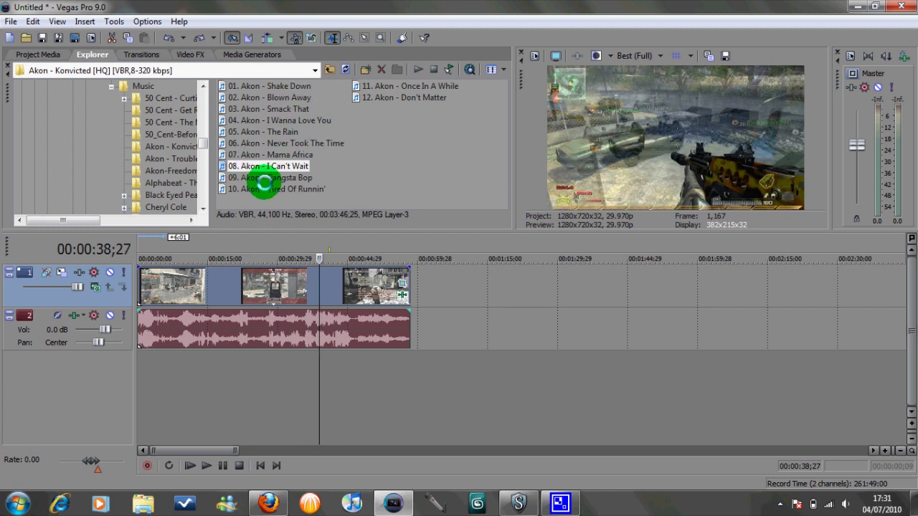
# Add 'I Can't Wait' on new track 3, cut at 00:01:19;17, starting near 00:00:17
pyautogui.moveTo(275, 167); pyautogui.dragTo(146, 367)
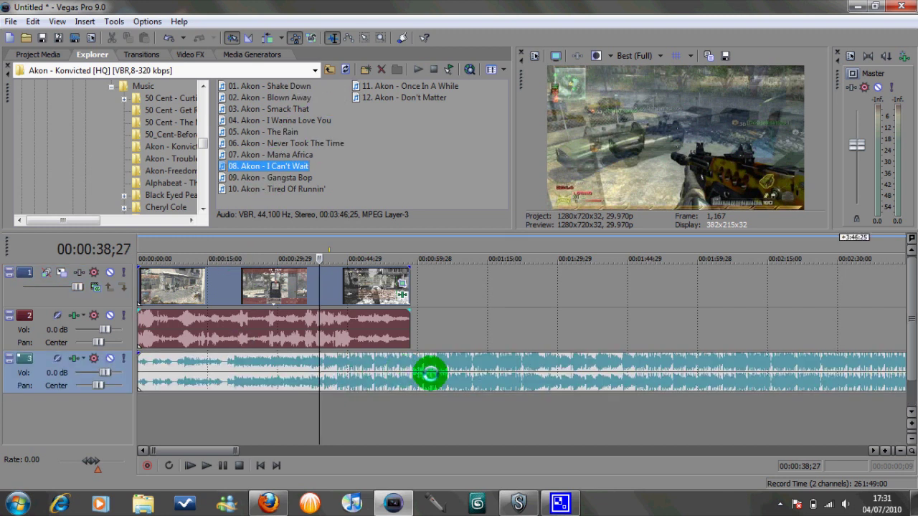
pyautogui.click(508, 372)
pyautogui.press('s')
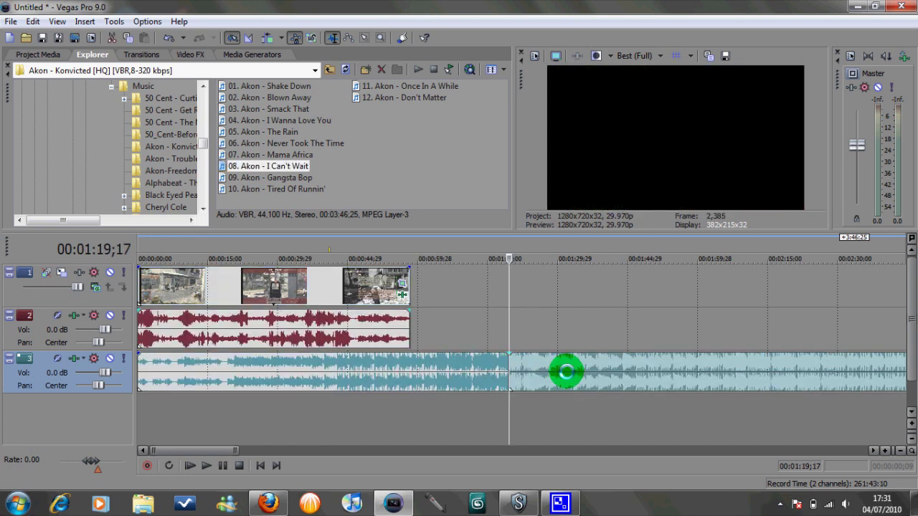
pyautogui.press('Delete')
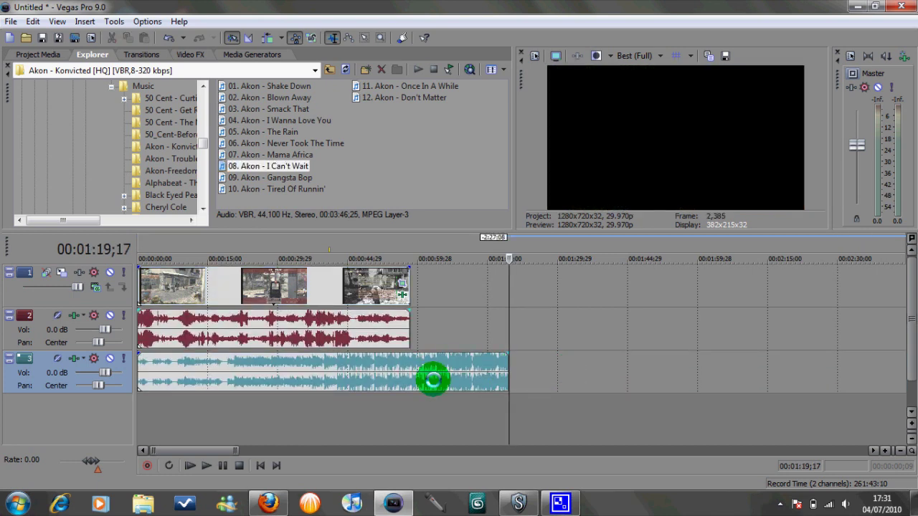
pyautogui.moveTo(287, 363)
pyautogui.mouseDown()
pyautogui.moveTo(367, 364)
pyautogui.moveTo(273, 369)
pyautogui.mouseUp()
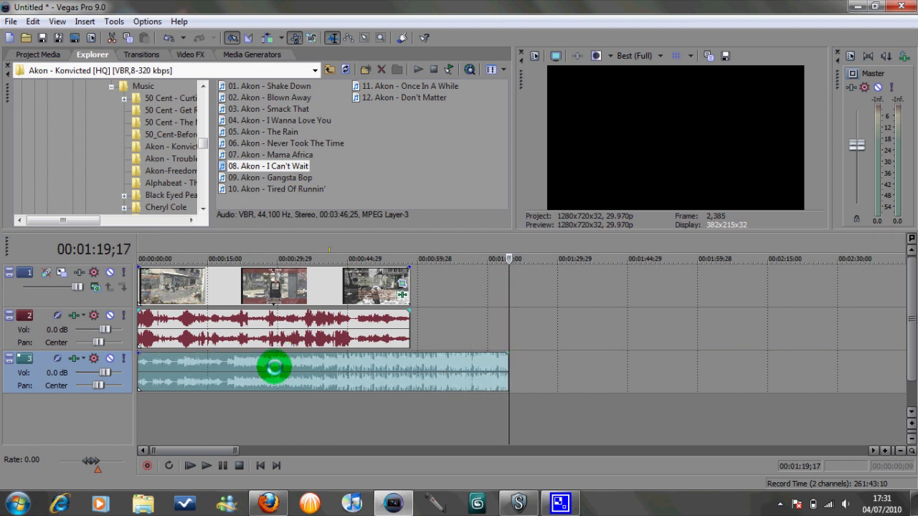
# Shift the video, game audio and Akon song later together and split all three at 00:00:39;05
pyautogui.click(286, 327)
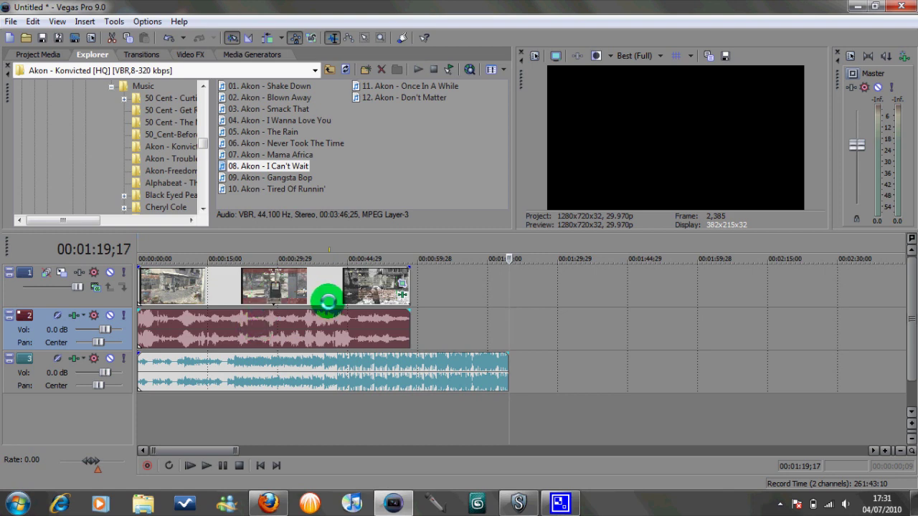
pyautogui.click(322, 294)
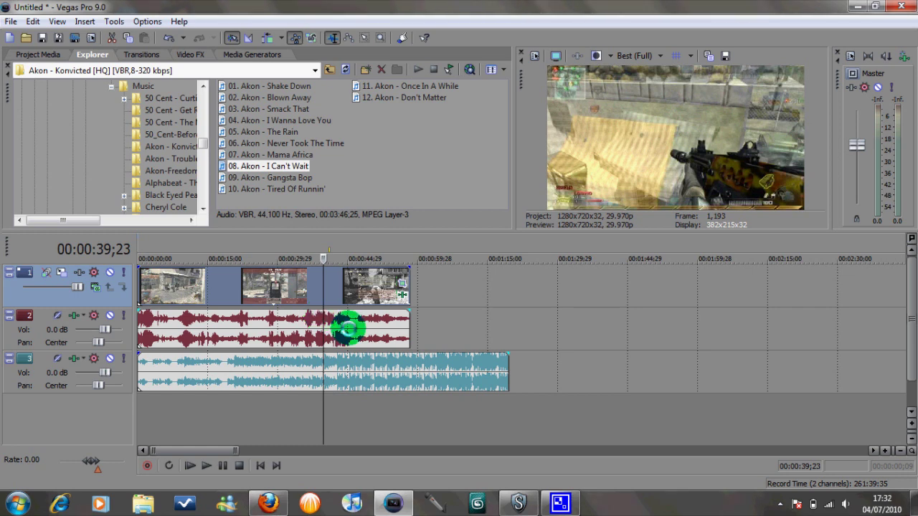
pyautogui.keyDown('ctrl'); pyautogui.click(347, 328); pyautogui.keyUp('ctrl')
pyautogui.keyDown('ctrl'); pyautogui.click(350, 365); pyautogui.keyUp('ctrl')
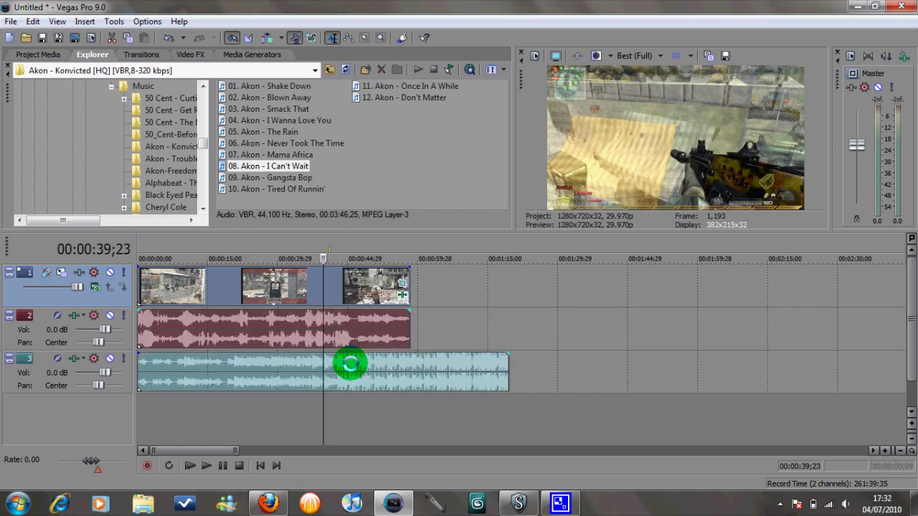
pyautogui.moveTo(348, 323); pyautogui.dragTo(322, 309)
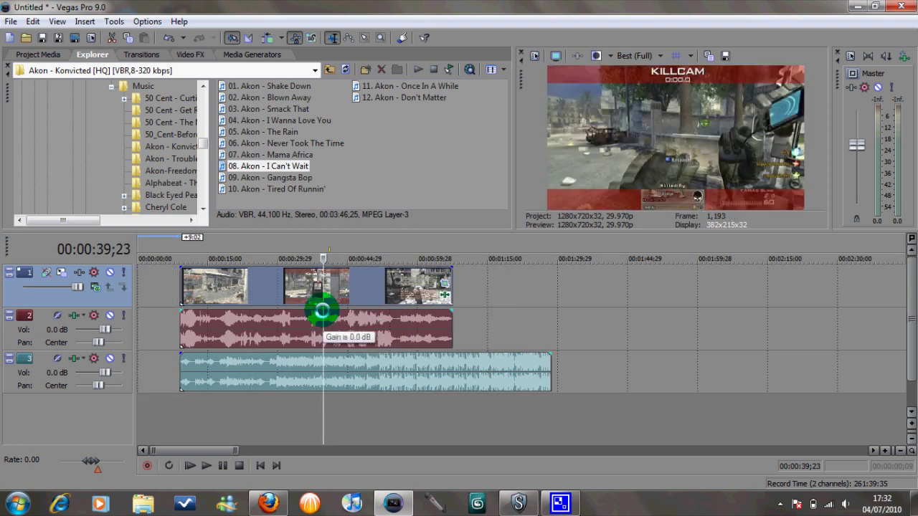
pyautogui.moveTo(321, 310); pyautogui.dragTo(358, 288)
pyautogui.press('s')
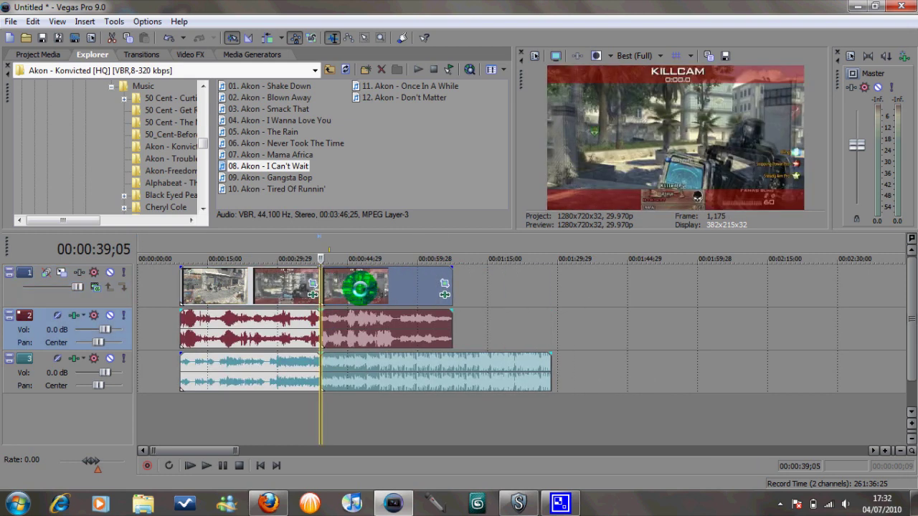
# Place the 'hellycopter' sound from the Sound FXs folder on a new fourth audio track
pyautogui.click(202, 142)
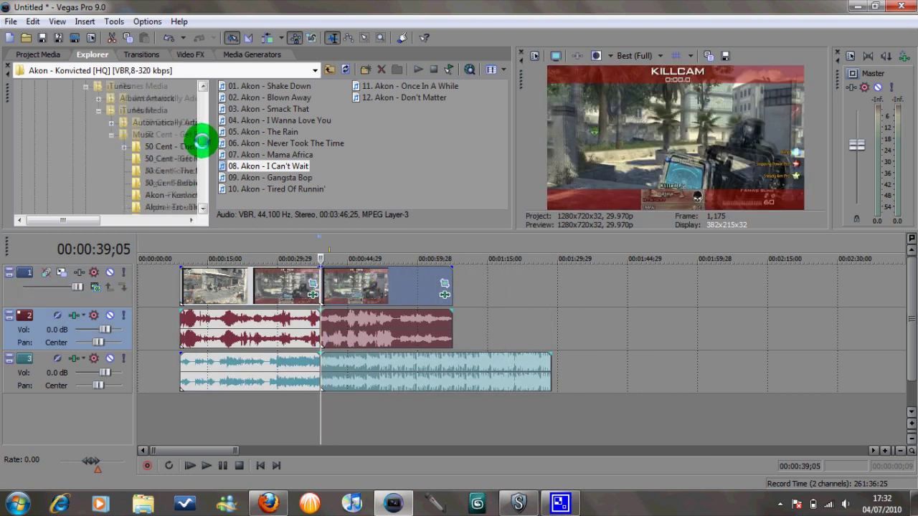
pyautogui.moveTo(204, 140); pyautogui.dragTo(203, 185)
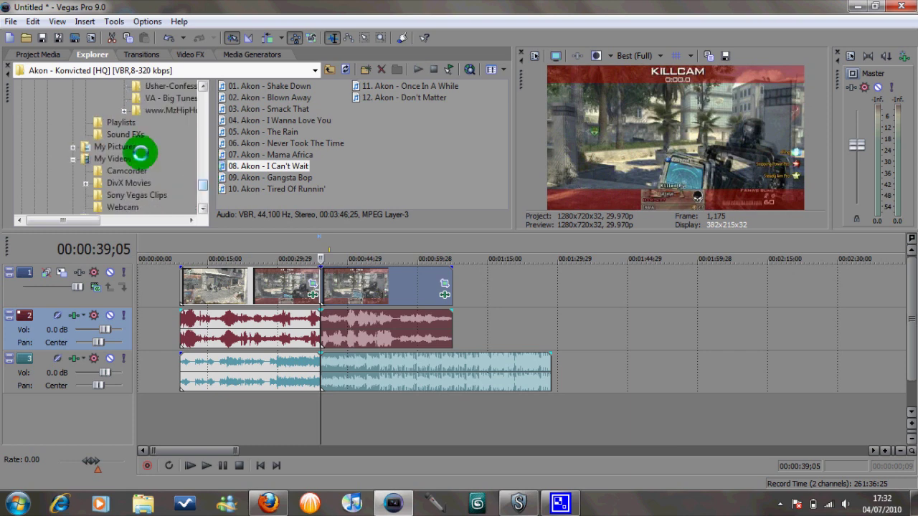
pyautogui.click(107, 135)
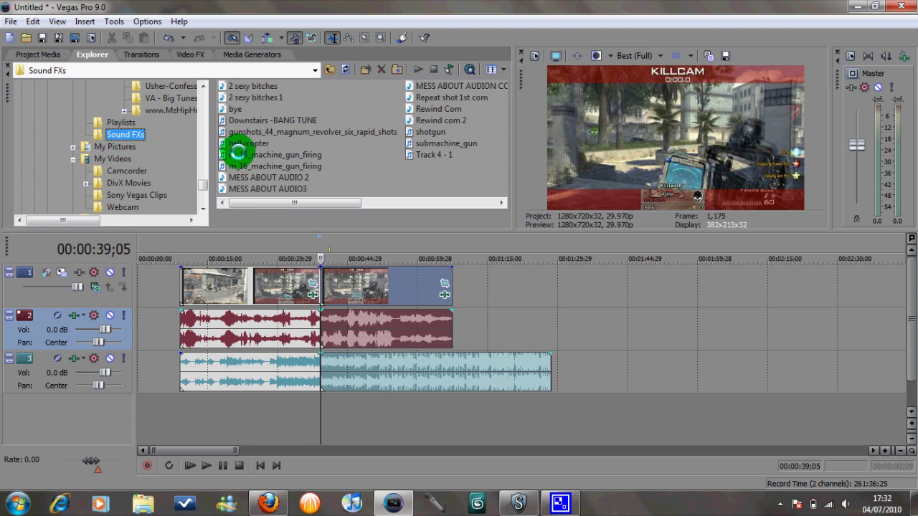
pyautogui.moveTo(237, 150); pyautogui.dragTo(139, 421)
pyautogui.click(276, 330)
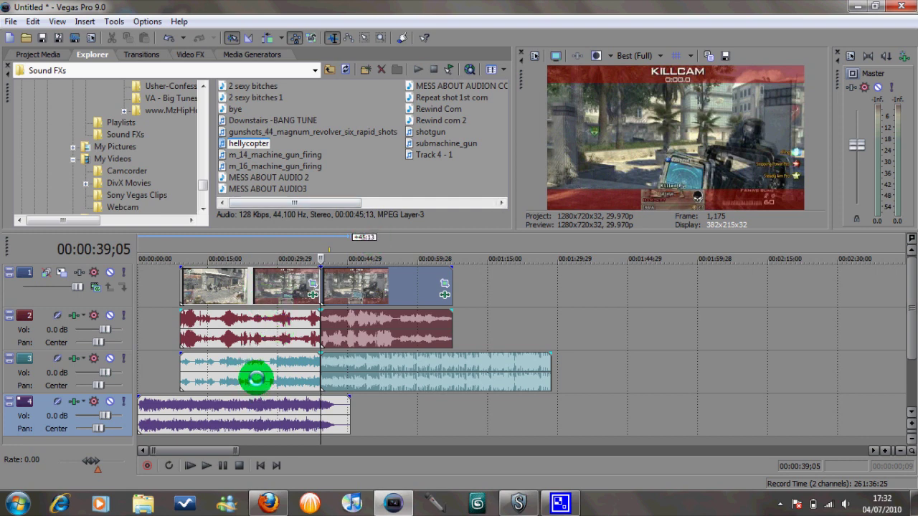
# Select the first video, game audio, song and hellycopter pieces with the edit point at 00:00:24;23
pyautogui.click(272, 285)
pyautogui.click(274, 287)
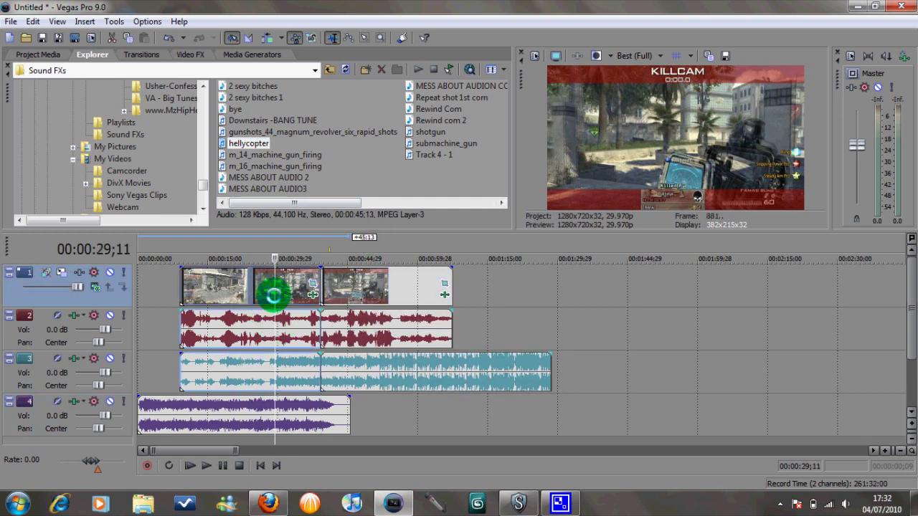
pyautogui.click(262, 324)
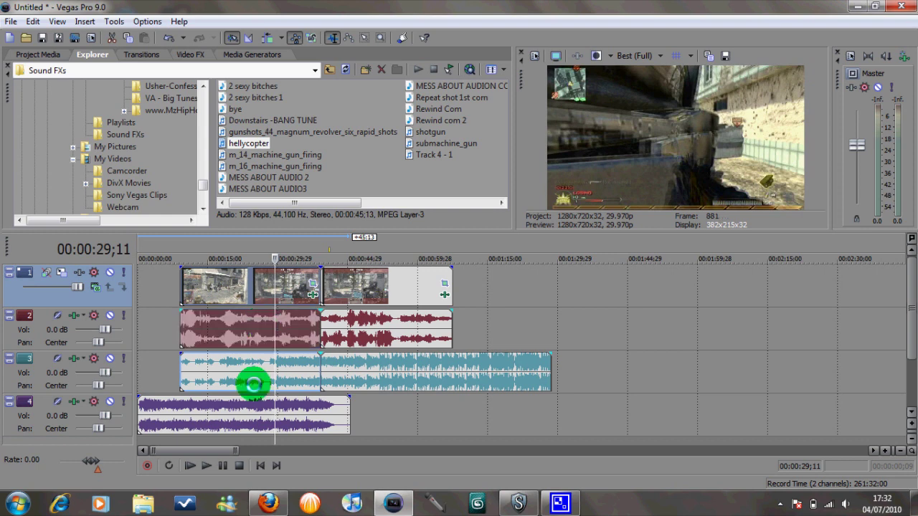
pyautogui.keyDown('ctrl'); pyautogui.click(251, 381); pyautogui.keyUp('ctrl')
pyautogui.keyDown('ctrl'); pyautogui.click(250, 409); pyautogui.keyUp('ctrl')
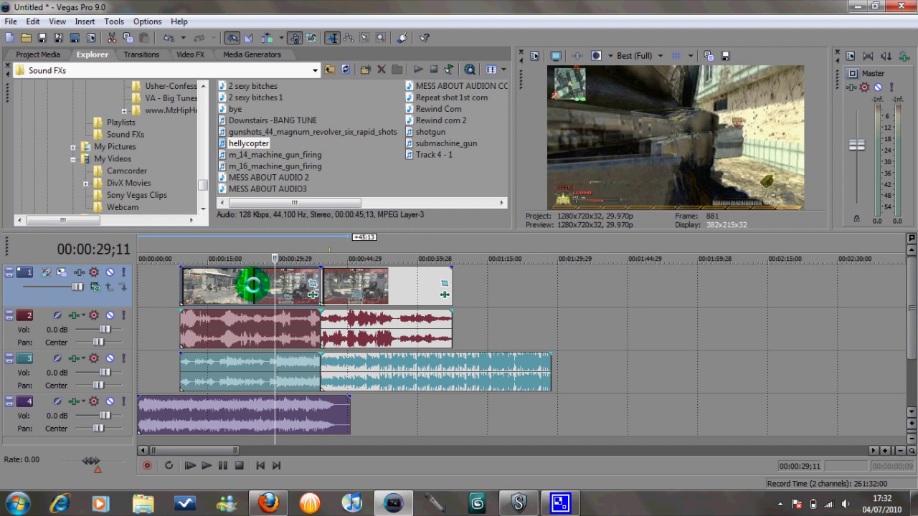
pyautogui.keyDown('ctrl'); pyautogui.click(253, 285); pyautogui.keyUp('ctrl')
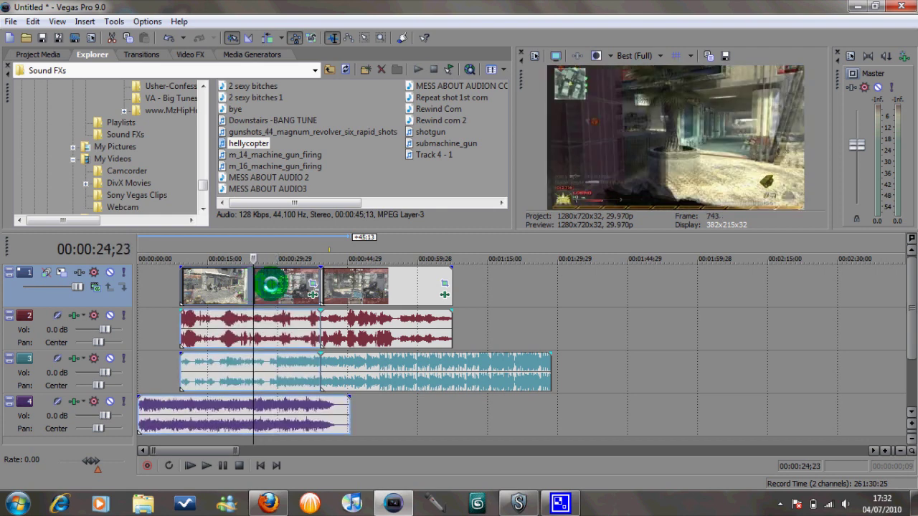
pyautogui.moveTo(266, 283)
pyautogui.mouseDown()
pyautogui.moveTo(311, 292)
pyautogui.moveTo(250, 289)
pyautogui.mouseUp()
# Push the post-39-second pieces far right, split all four tracks at 00:00:24;23, and shift the middle section later
pyautogui.moveTo(376, 278); pyautogui.dragTo(589, 280)
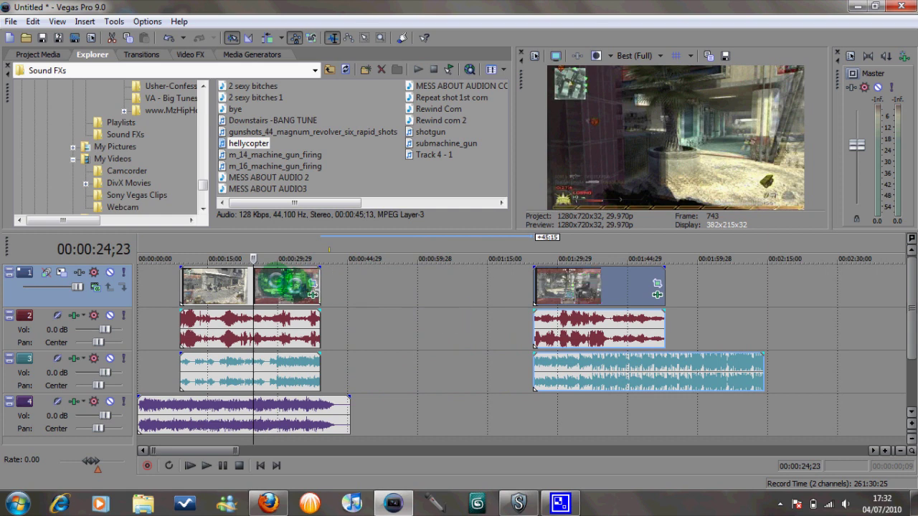
pyautogui.moveTo(299, 286)
pyautogui.mouseDown()
pyautogui.moveTo(323, 279)
pyautogui.moveTo(243, 285)
pyautogui.mouseUp()
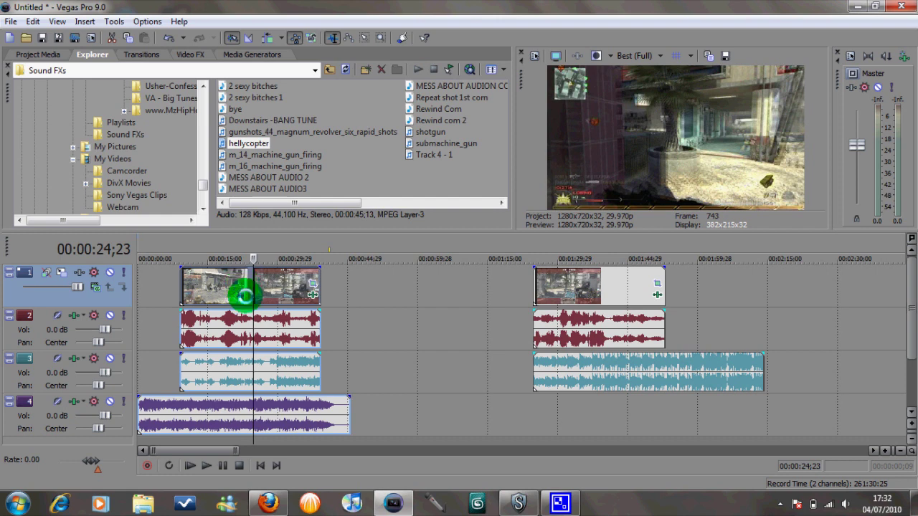
pyautogui.press('s')
pyautogui.moveTo(280, 287); pyautogui.dragTo(403, 300)
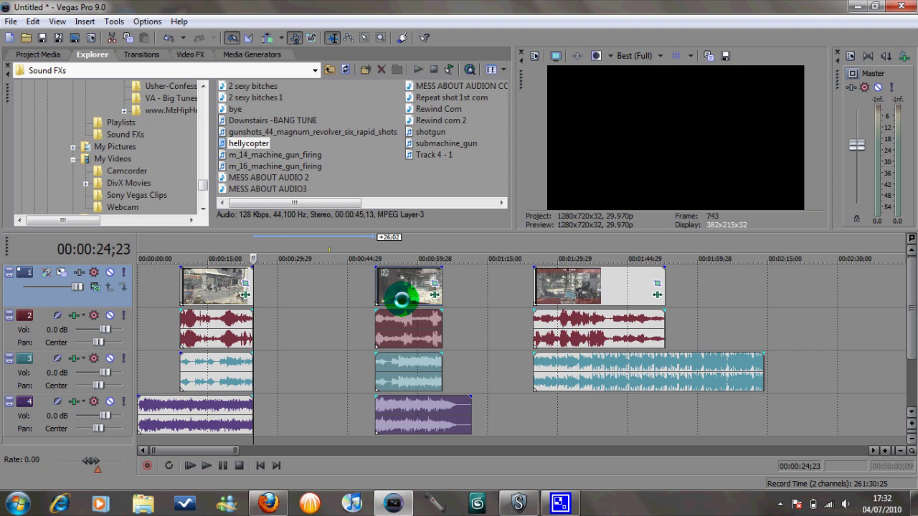